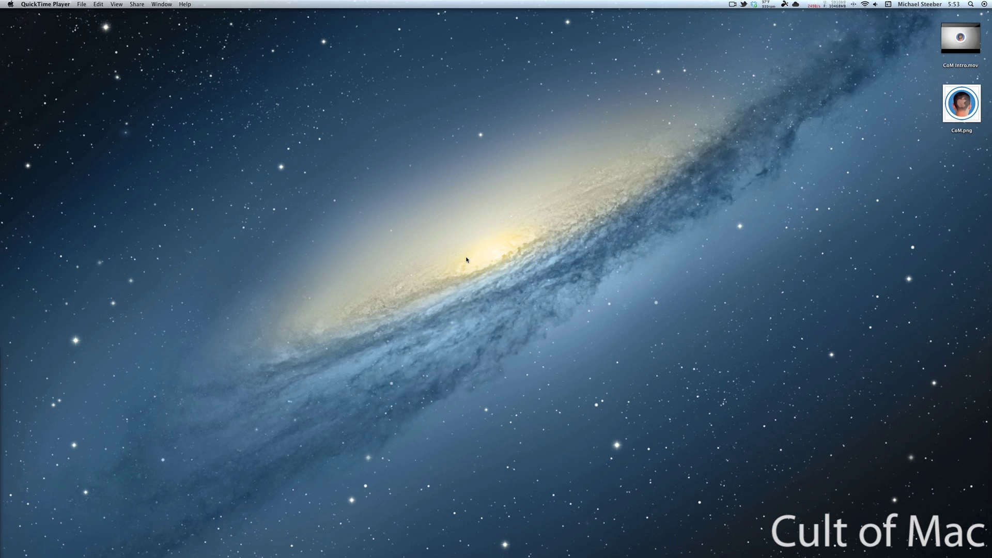
Step: Open the empty iCloud Pages library (No Documents) in Safari, then minimize the browser
left_click(960, 116)
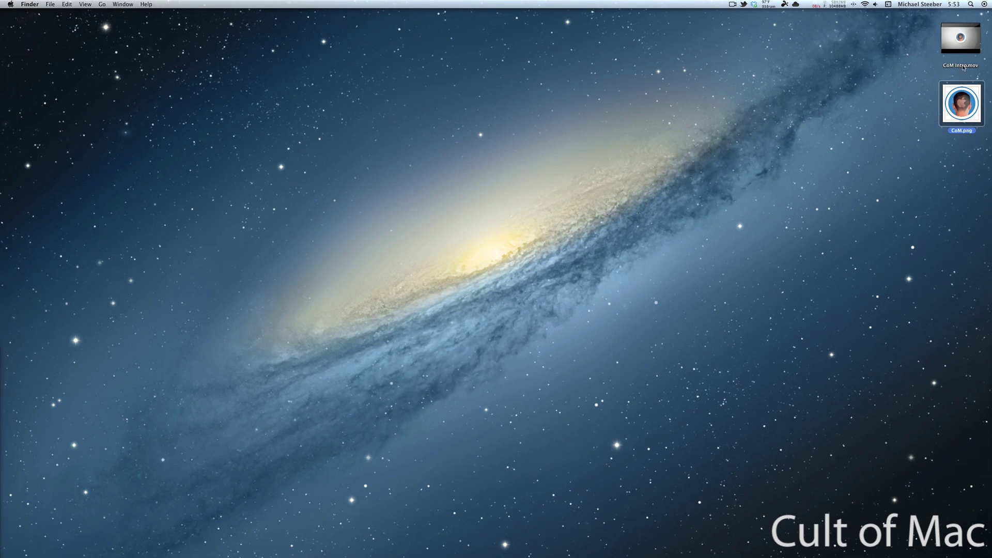
left_click(853, 153)
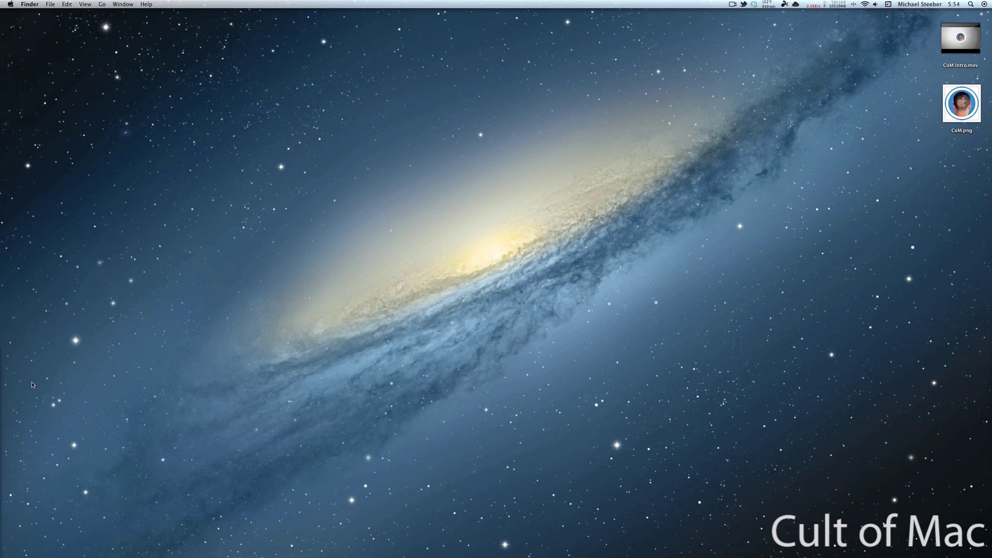
mouse_move(363, 556)
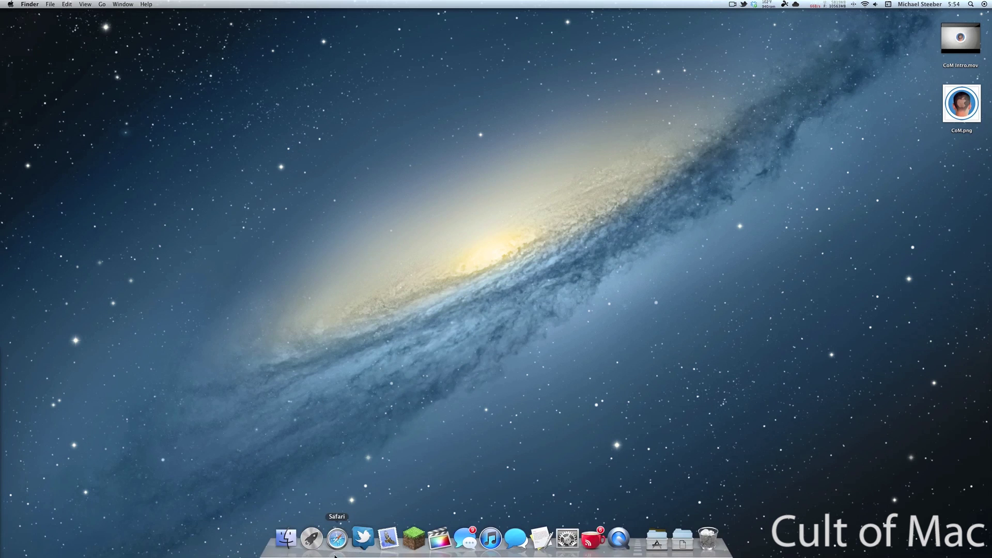
left_click(336, 555)
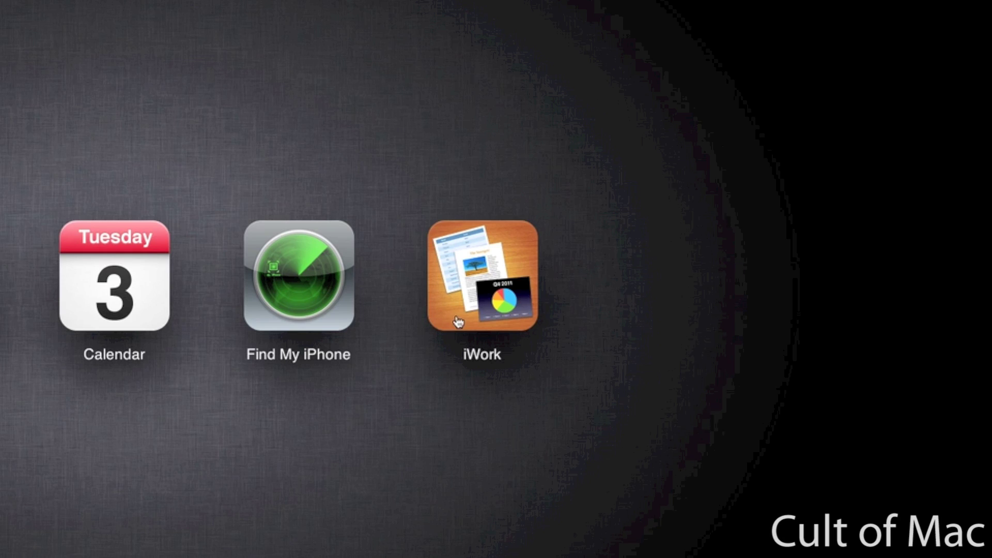
left_click(673, 307)
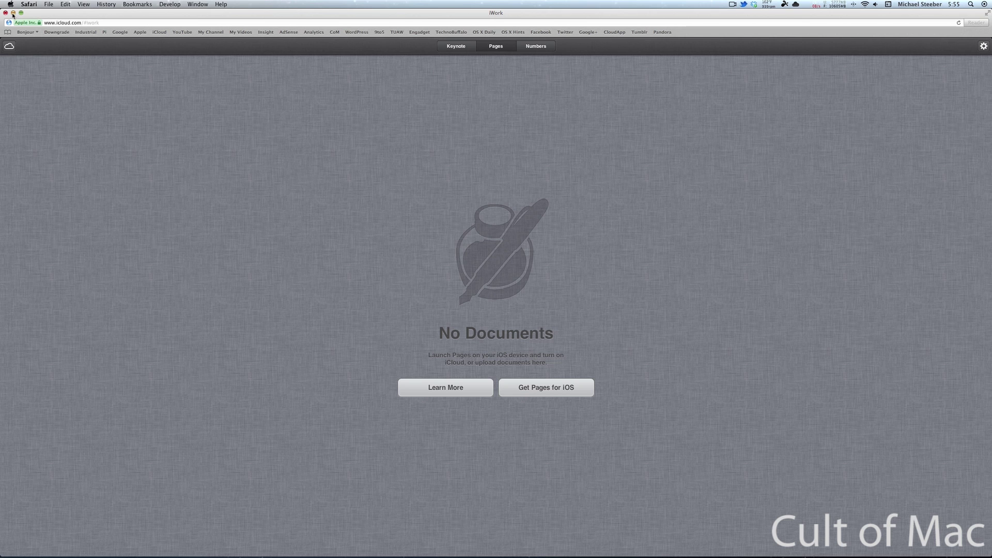
left_click(13, 13)
Step: Move CoM.png to the middle of the desktop and compress it into a zip archive
left_click_drag(981, 111, 362, 262)
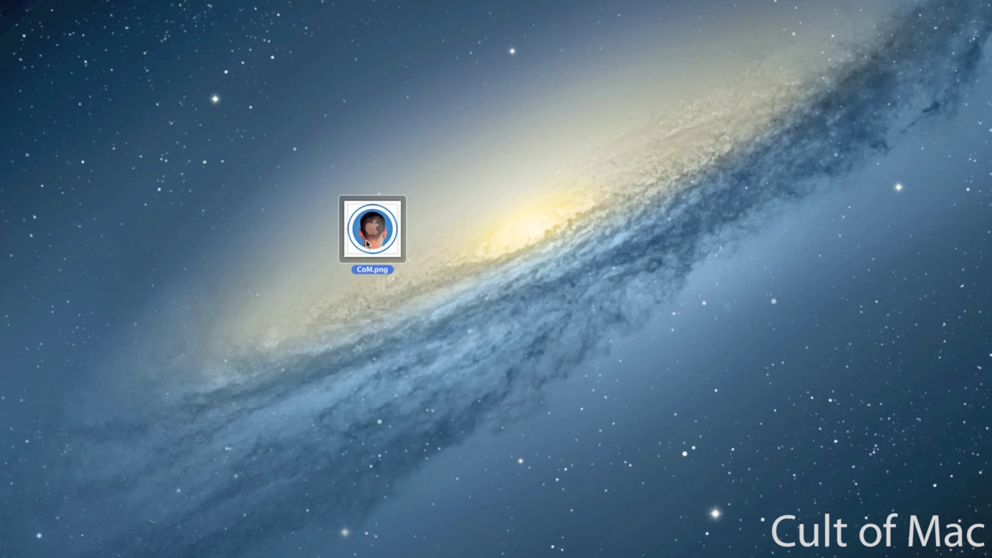
right_click(366, 244)
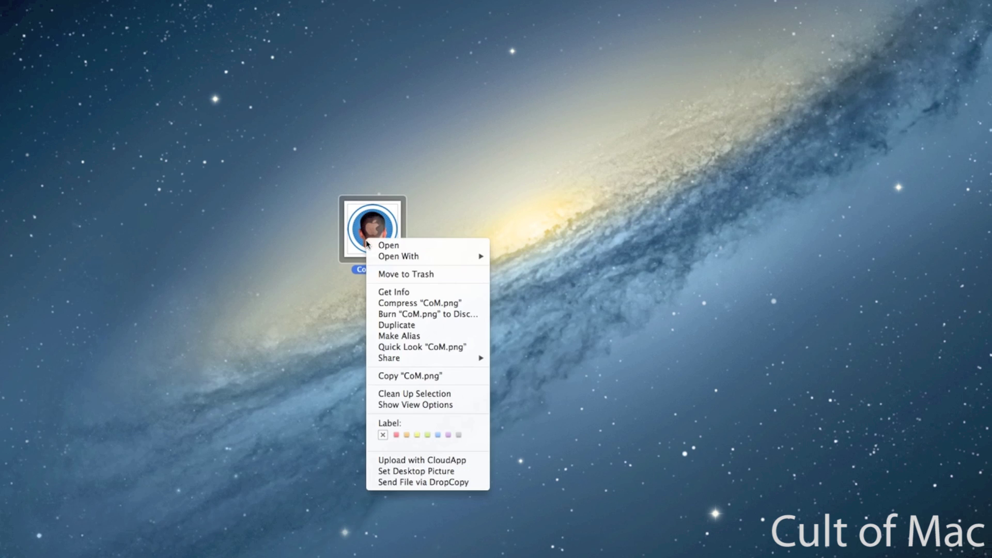
left_click(389, 305)
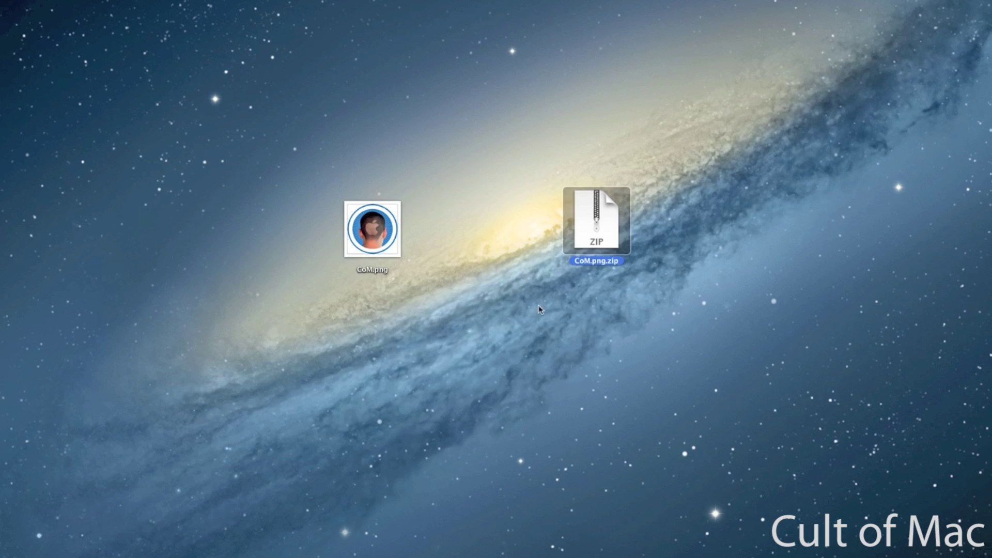
Step: Rename the archive to CoM.png.zip.txt, keeping the .txt extension
left_click(595, 261)
key("Right")
key("Right")
type(".txt")
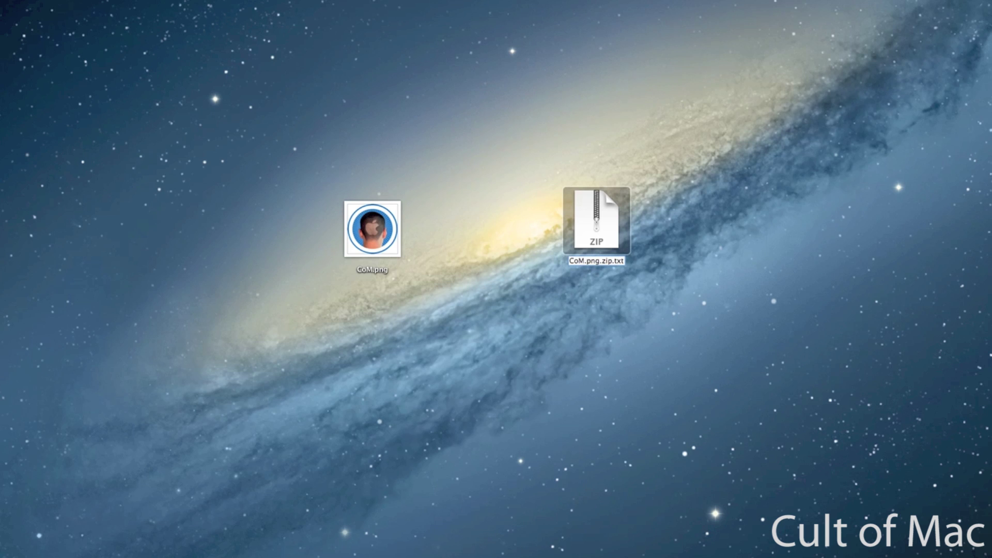
key("Return")
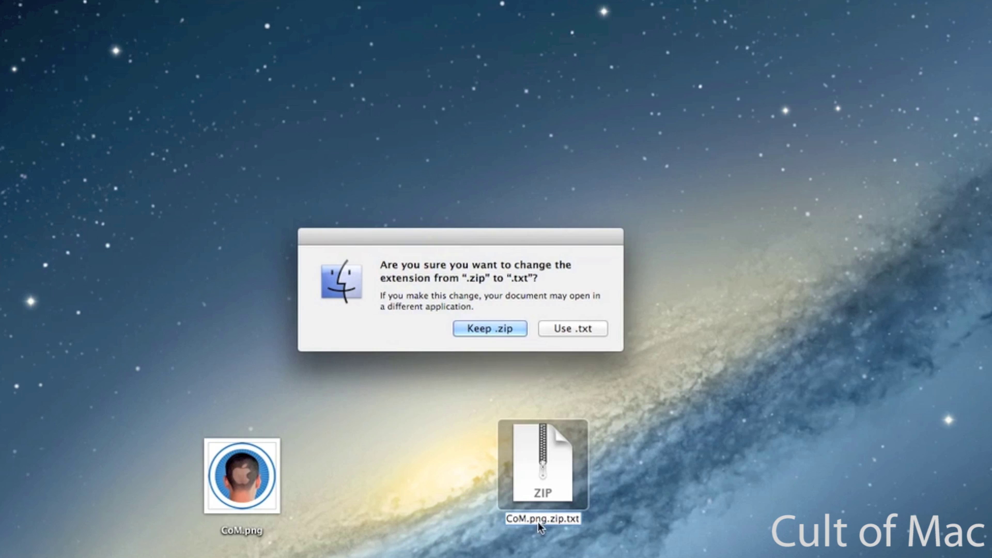
left_click(567, 327)
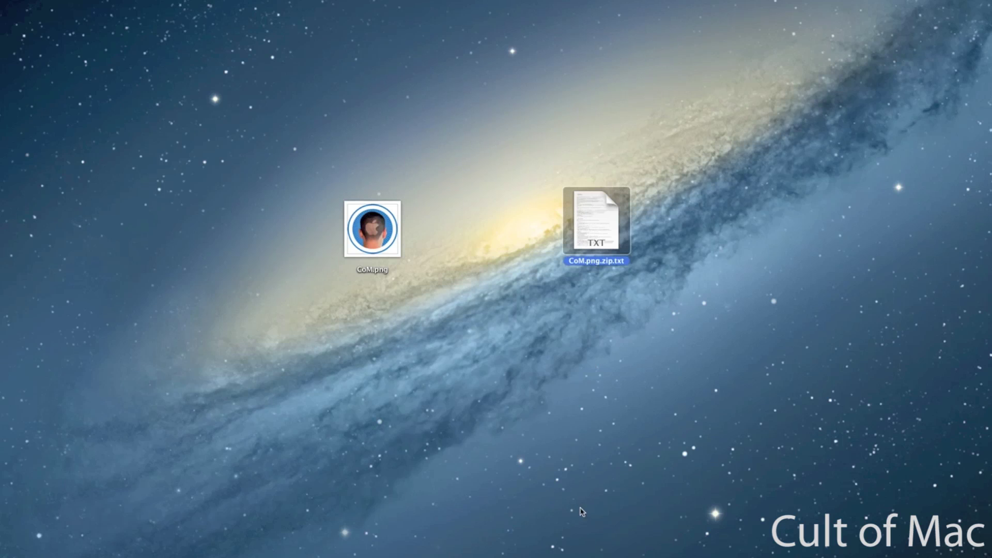
left_click_drag(375, 241, 411, 241)
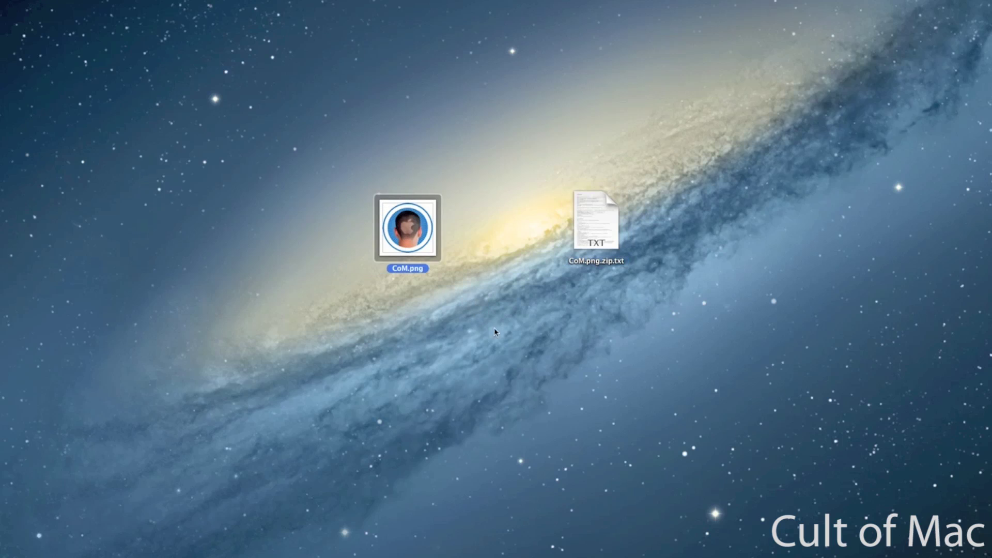
left_click(504, 344)
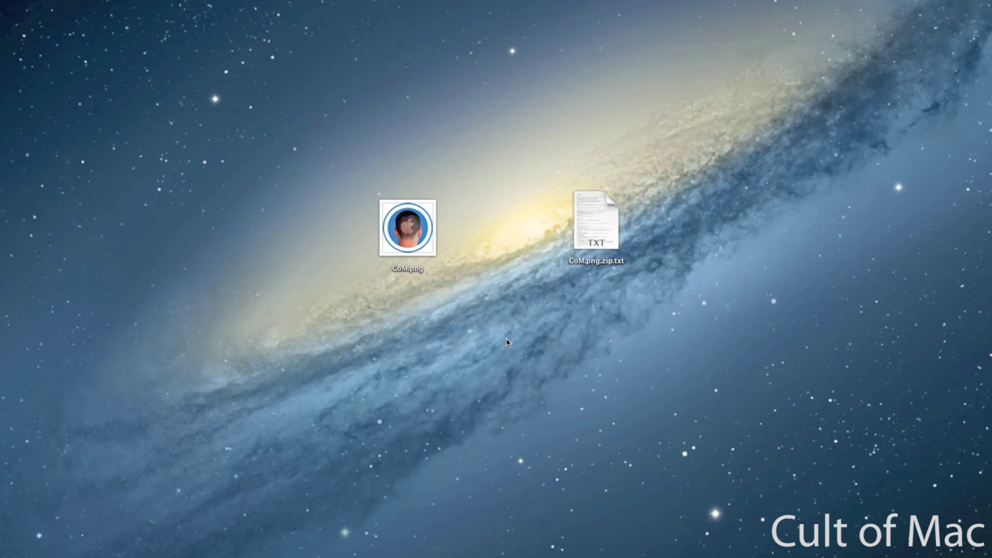
double_click(601, 222)
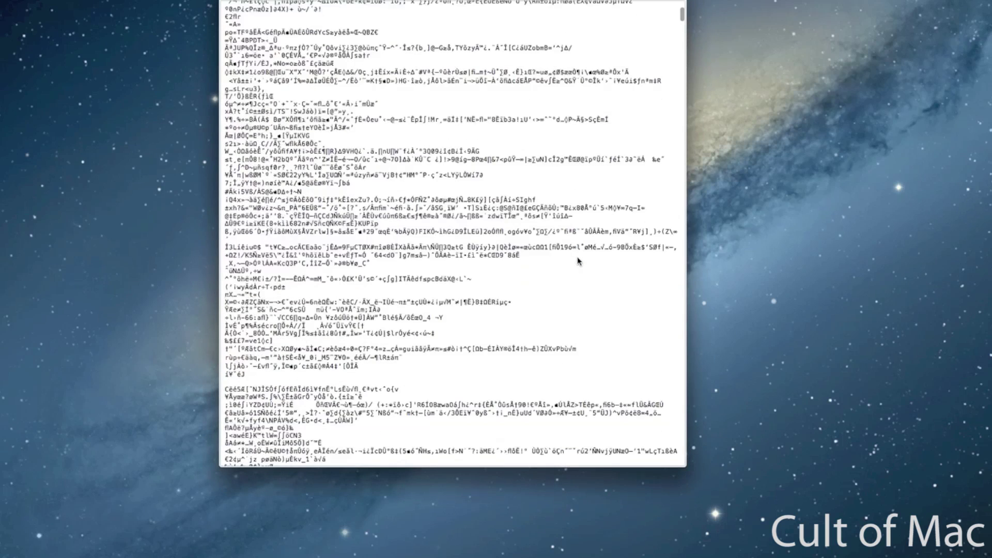
scroll(579, 261, "down", 10)
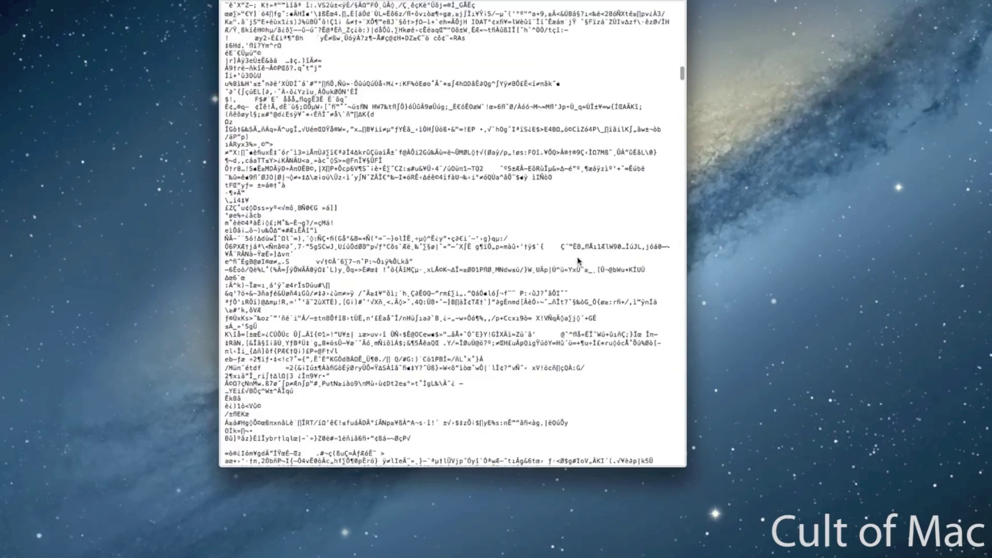
scroll(578, 261, "down", 15)
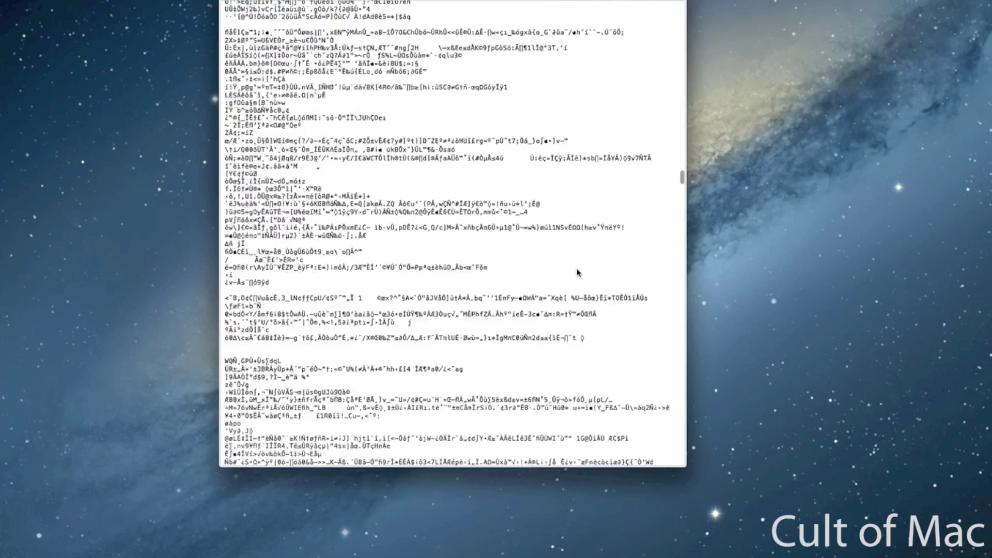
key("super+q")
left_click_drag(577, 273, 527, 360)
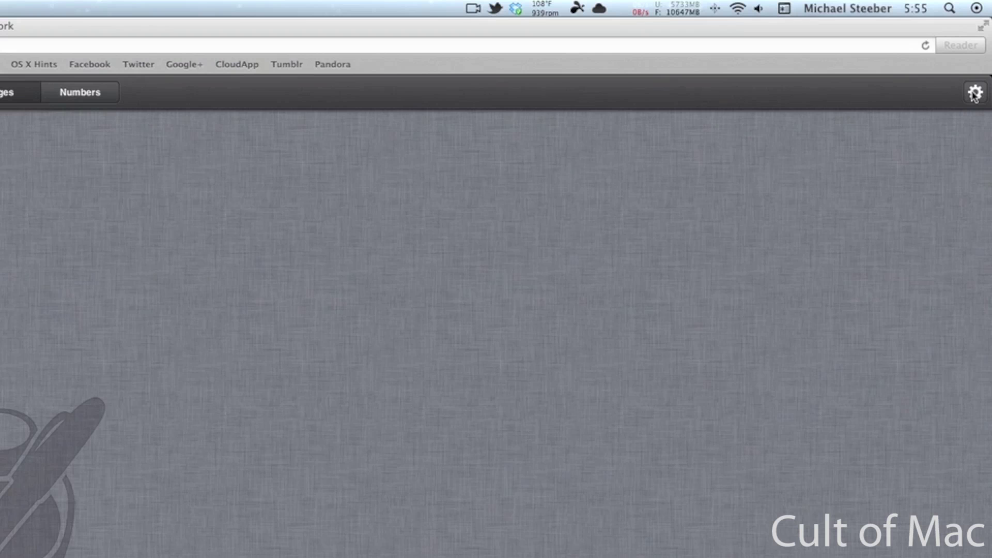
Step: Upload CoM.png.zip.txt from the Desktop folder through the gear menu's Upload Document
left_click(974, 94)
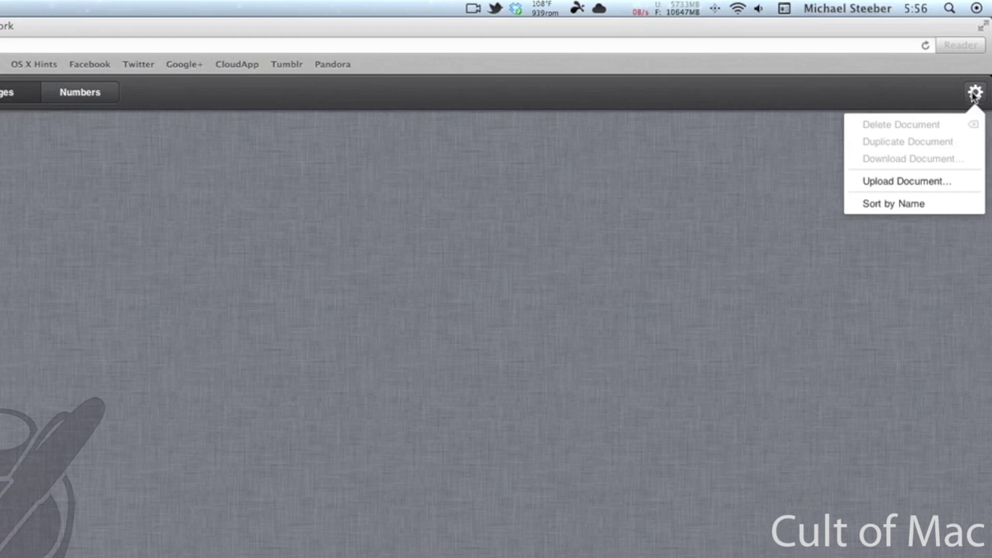
left_click(917, 181)
left_click(410, 112)
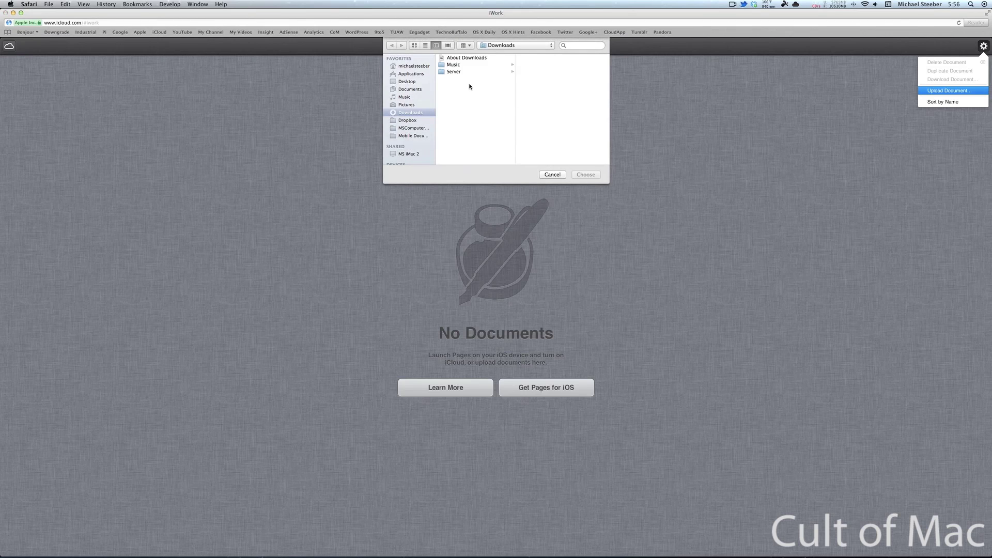
left_click(413, 81)
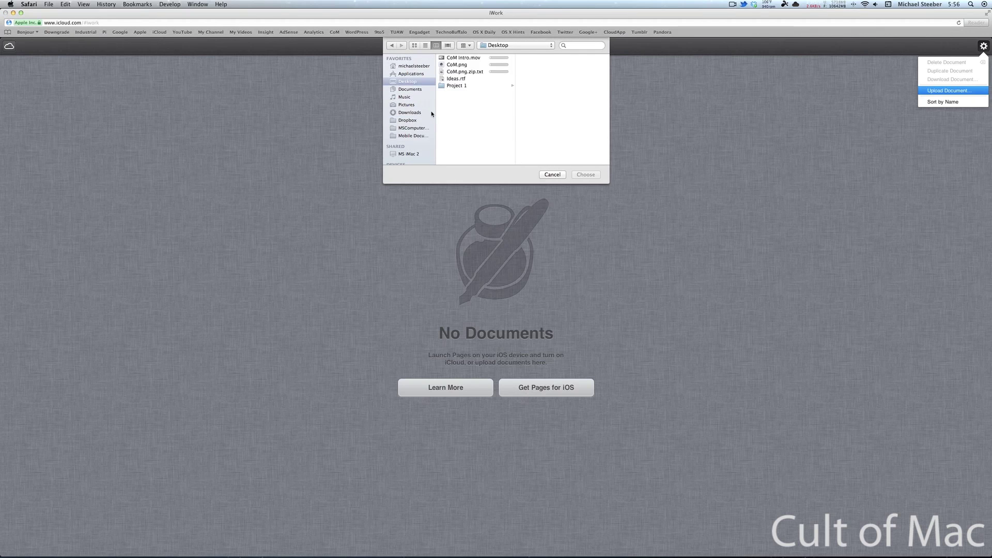
left_click(468, 86)
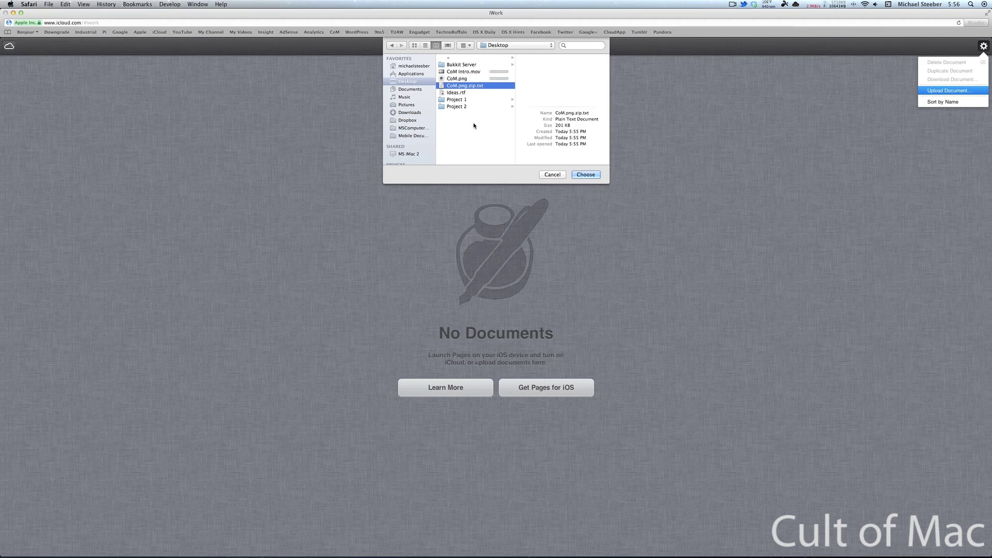
left_click(585, 174)
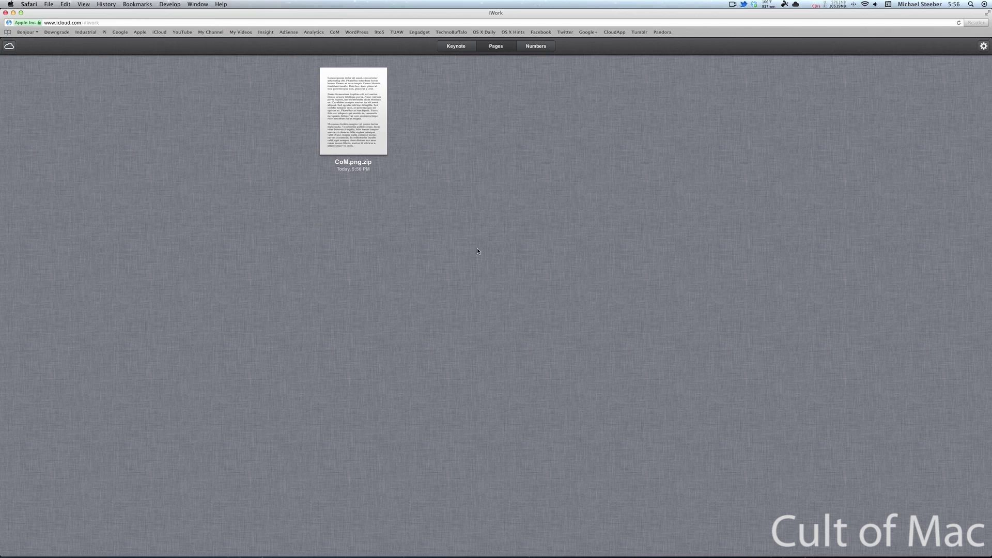
Step: Download the CoM.png.zip document as Text and show the Downloads folder in Finder
left_click(373, 108)
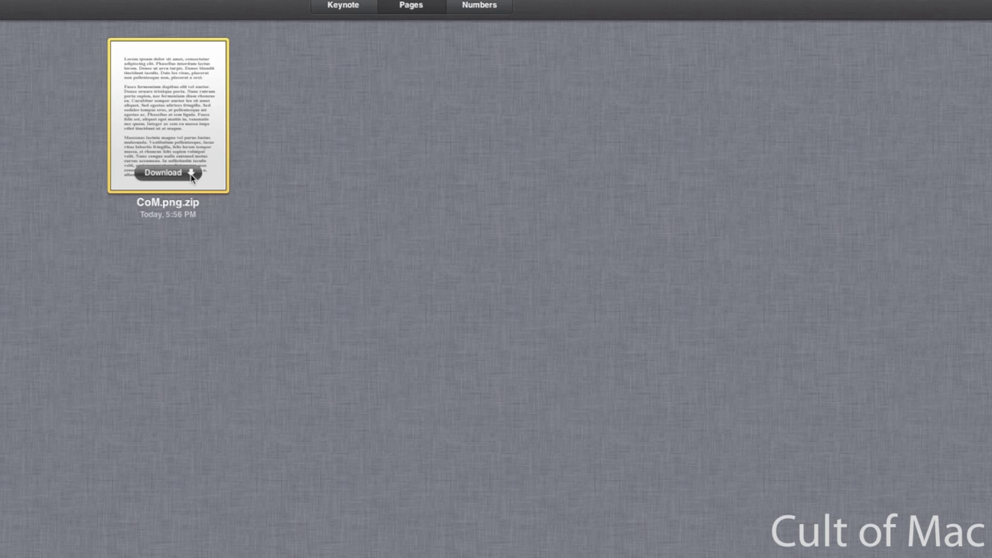
left_click(192, 175)
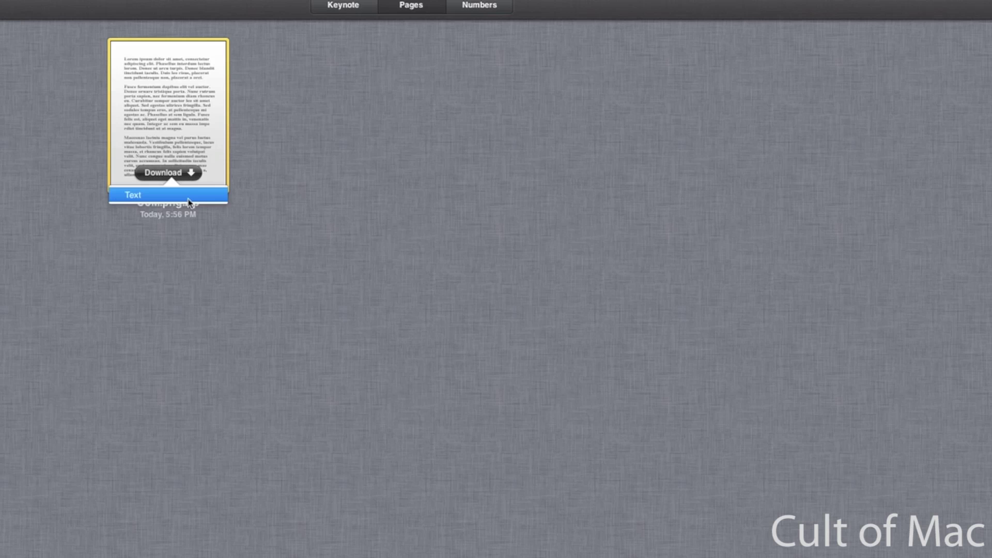
left_click(191, 197)
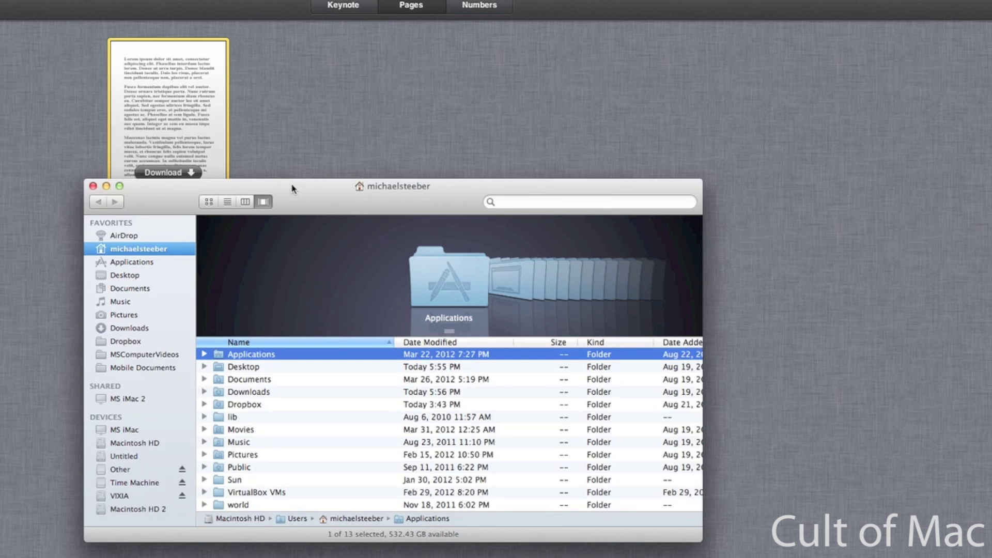
left_click_drag(304, 191, 315, 191)
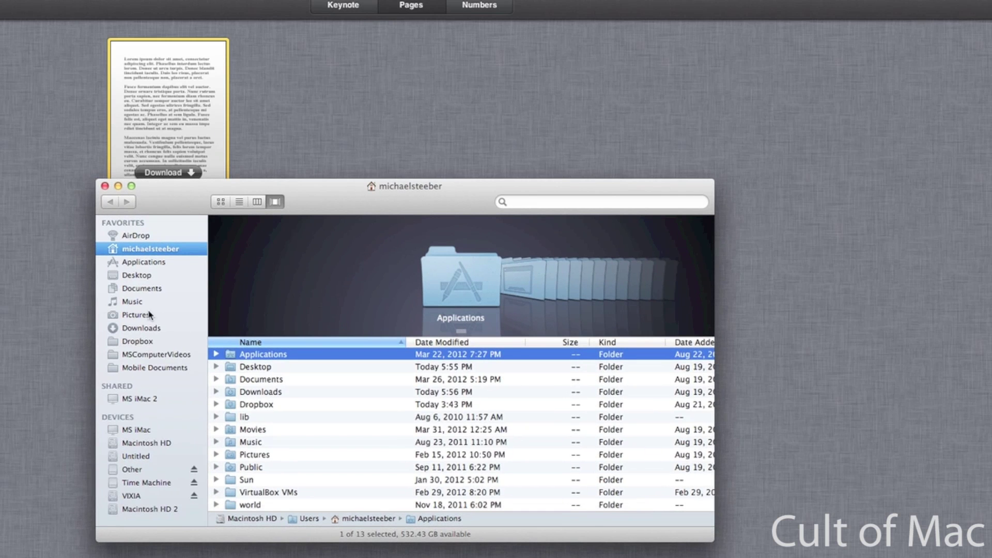
left_click(149, 329)
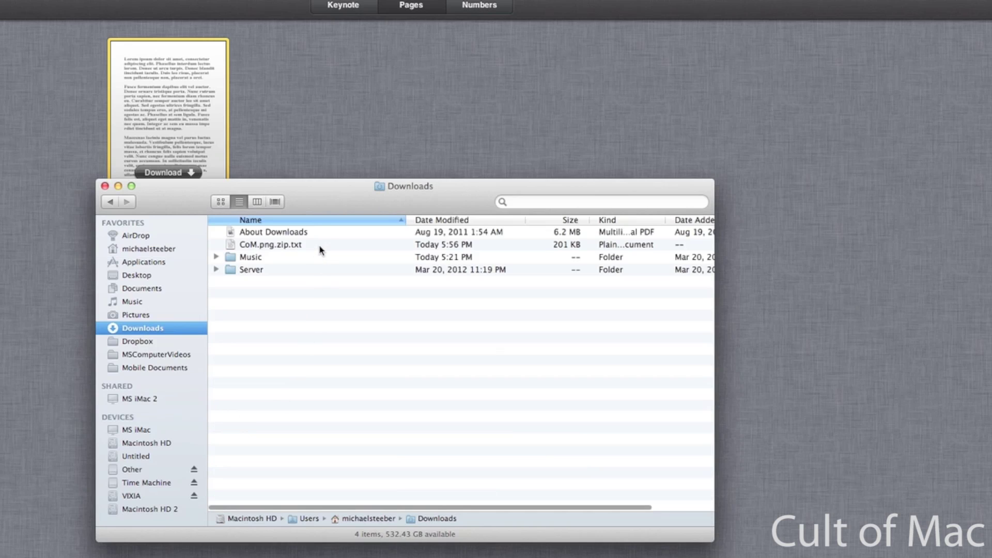
Step: Rename the download to CoM.png.zip, extract it, and preview the restored CoM.png
left_click(320, 248)
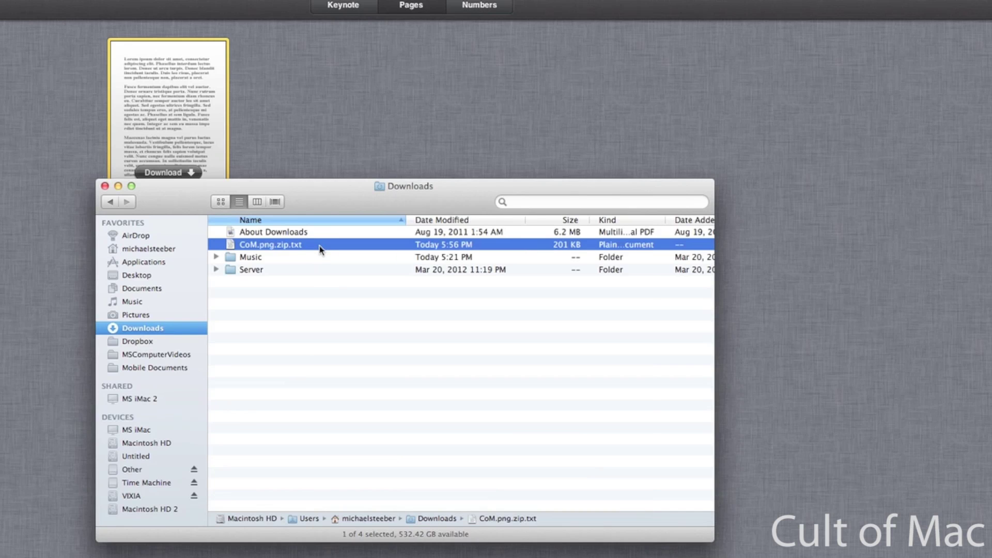
key("Return")
key("Right")
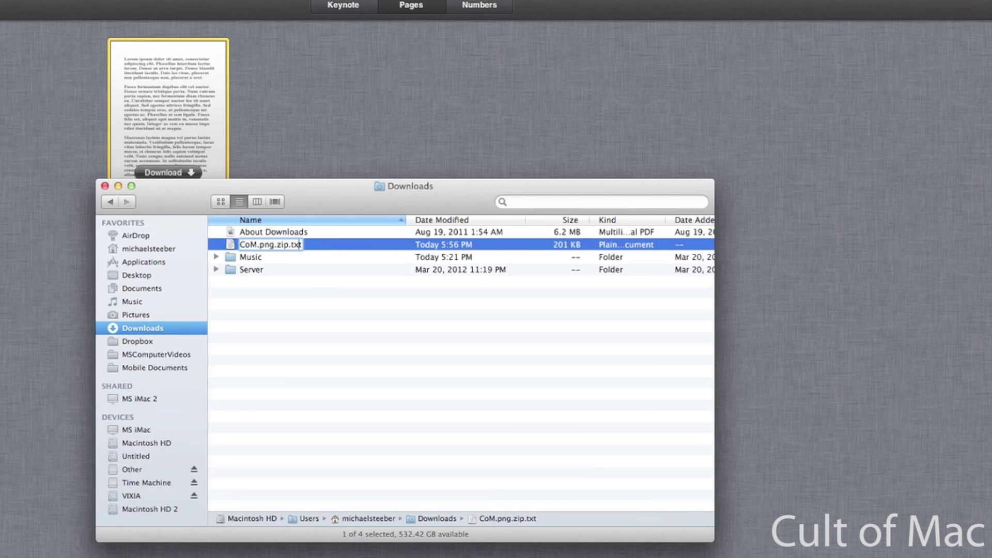
key("Delete")
key("Delete")
key("Delete")
key("Delete")
key("Return")
left_click(528, 241)
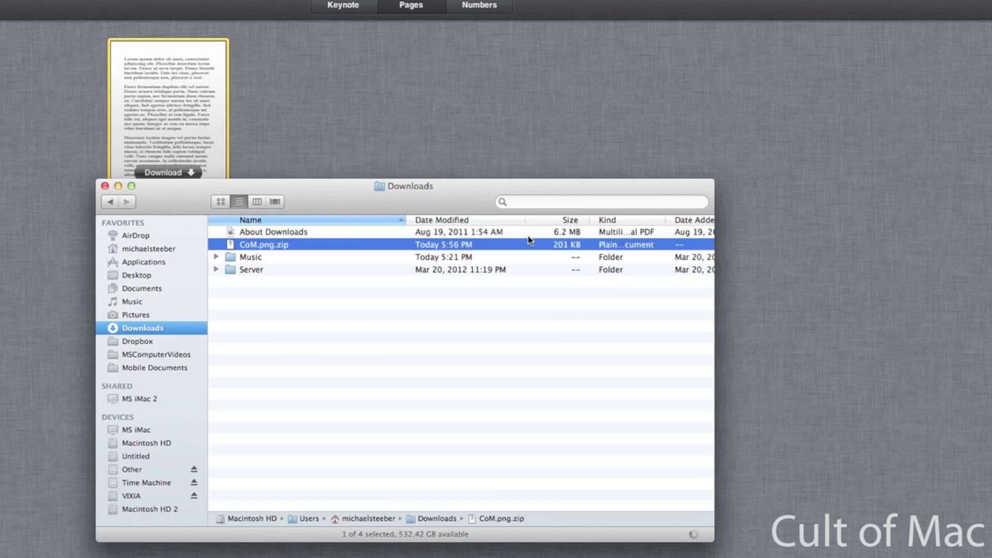
double_click(264, 247)
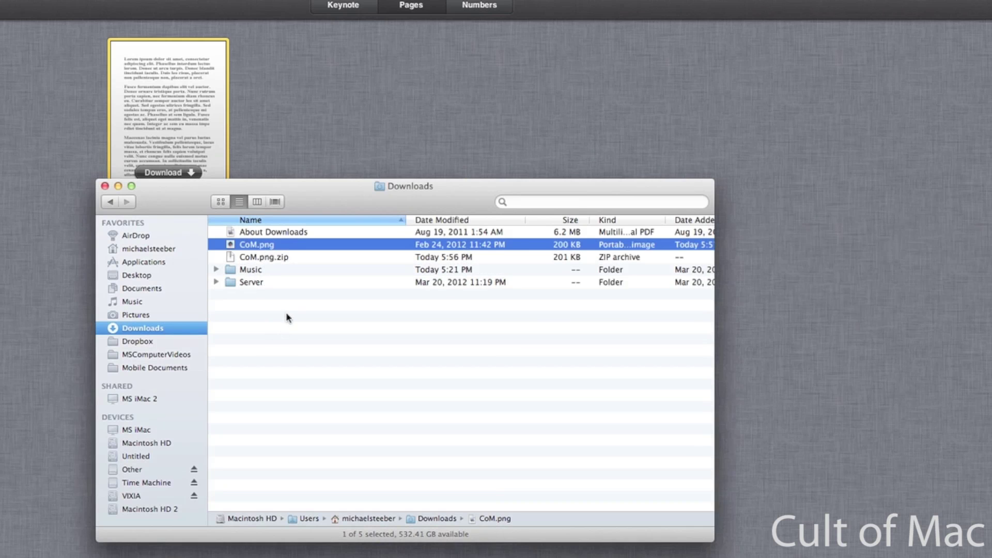
key("space")
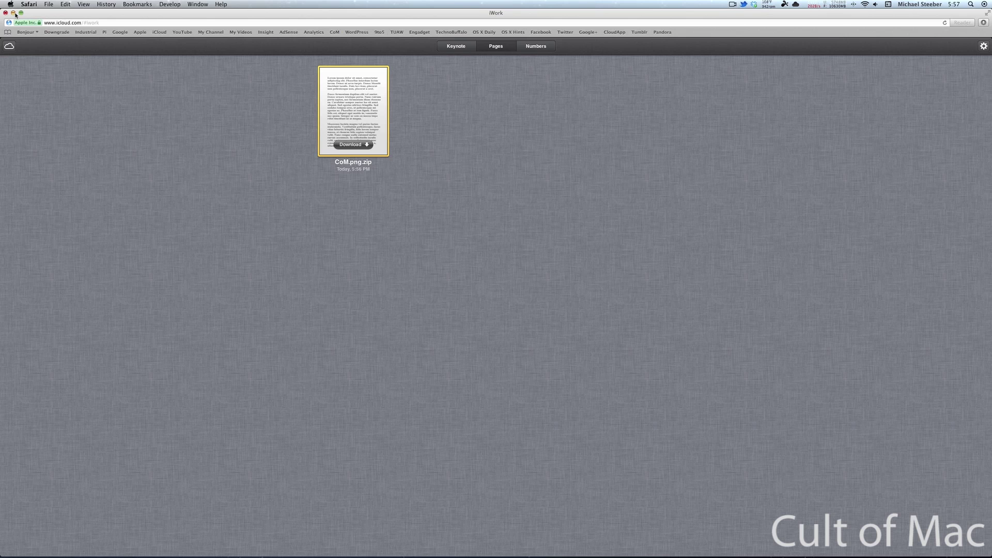
Step: Minimize Safari, move CoM Intro.mov to the desktop centre, and compress it into a zip
left_click(13, 12)
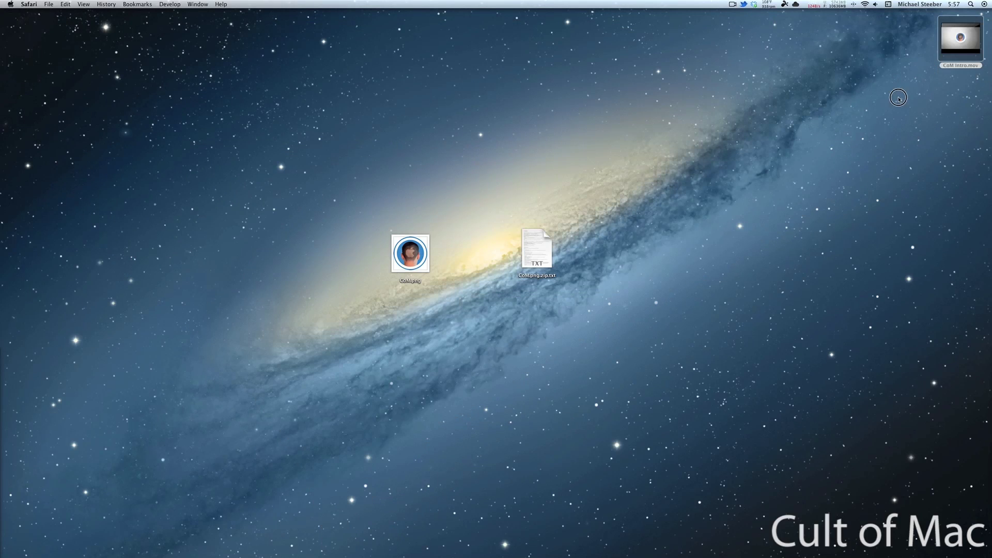
left_click_drag(958, 58, 470, 255)
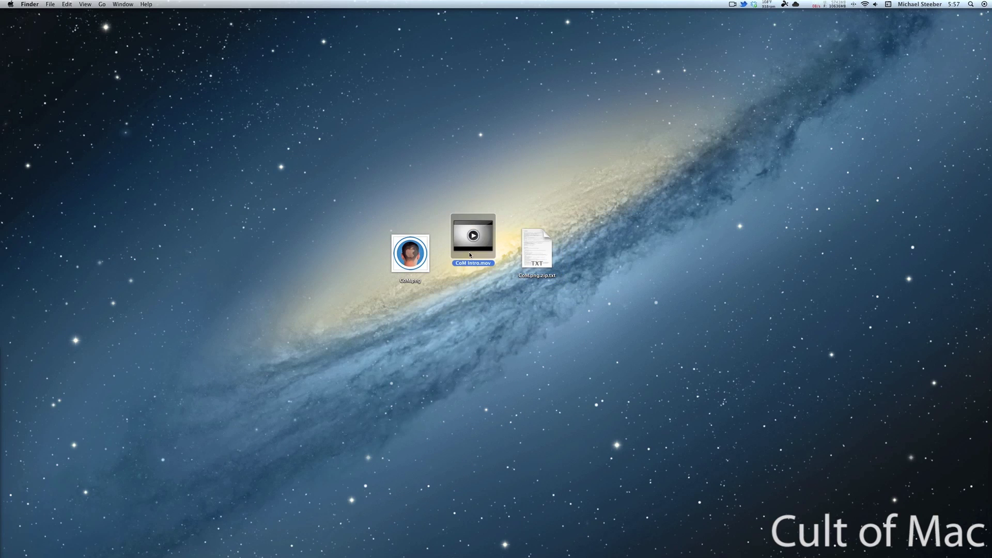
right_click(470, 255)
left_click(486, 294)
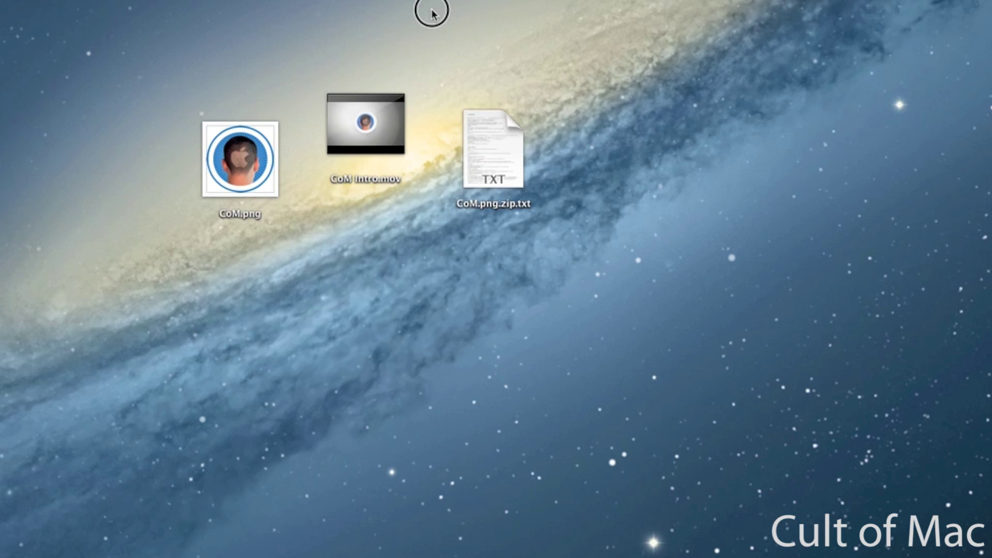
Step: Rename the zip to CoM Intro.mov.zip.txt, keeping the .txt extension
key("Return")
key("Down")
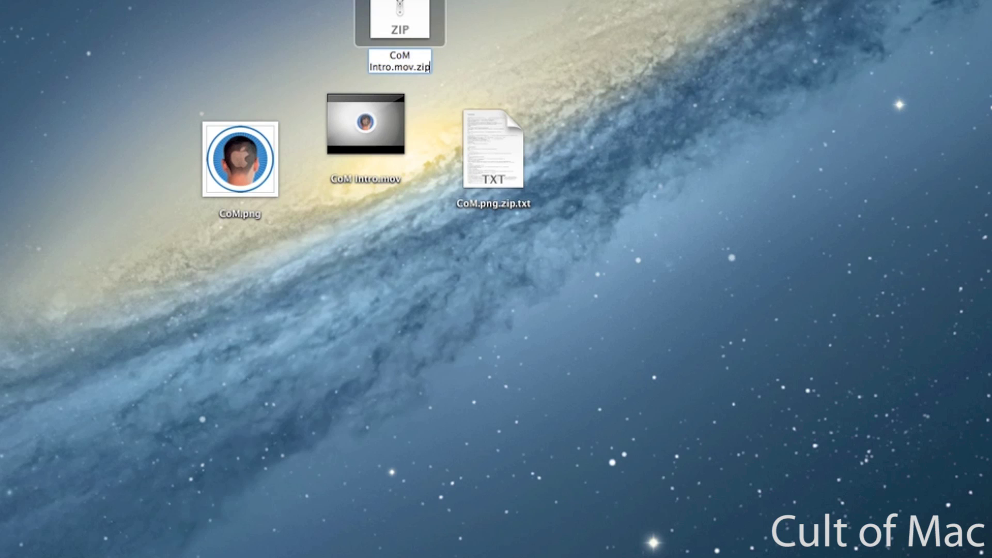
type(".txt")
key("Return")
key("Return")
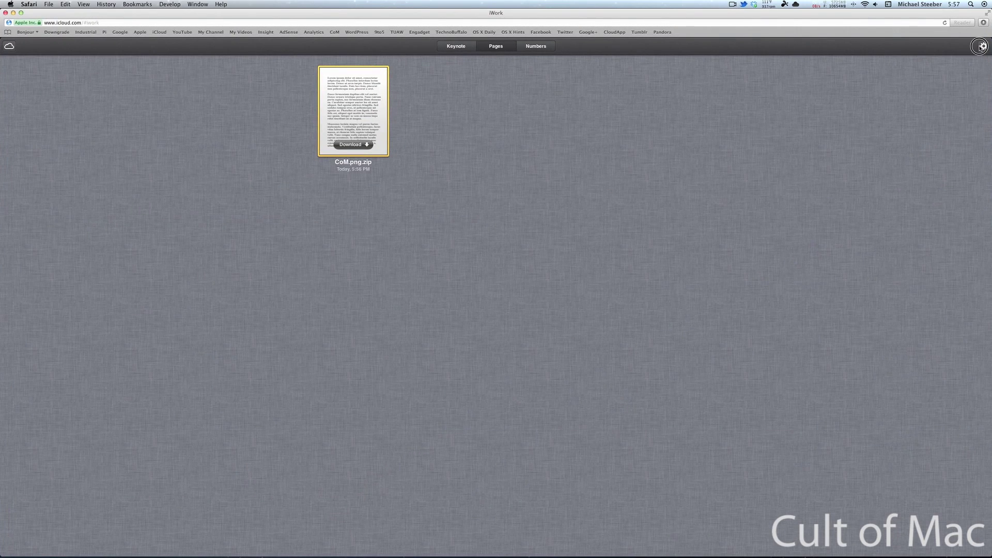
Step: Upload CoM Intro.mov.zip.txt to Pages and download the new CoM Intro.mov.zip document as Text
left_click(983, 46)
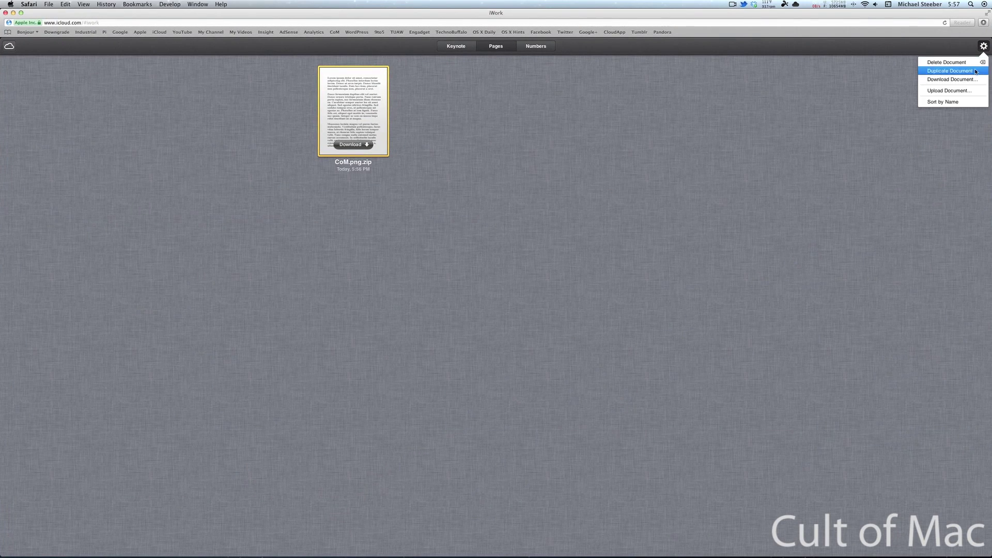
left_click(951, 90)
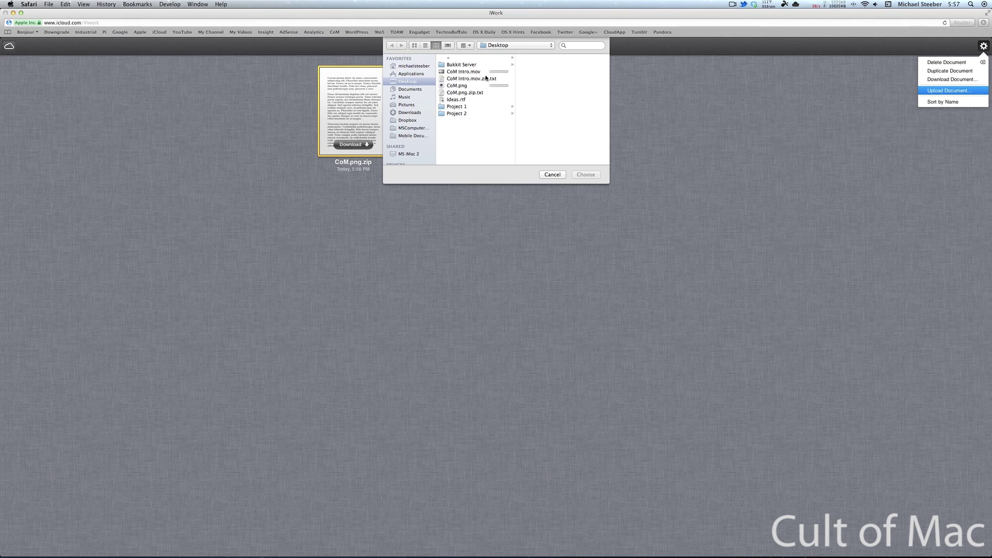
left_click(481, 79)
left_click(589, 175)
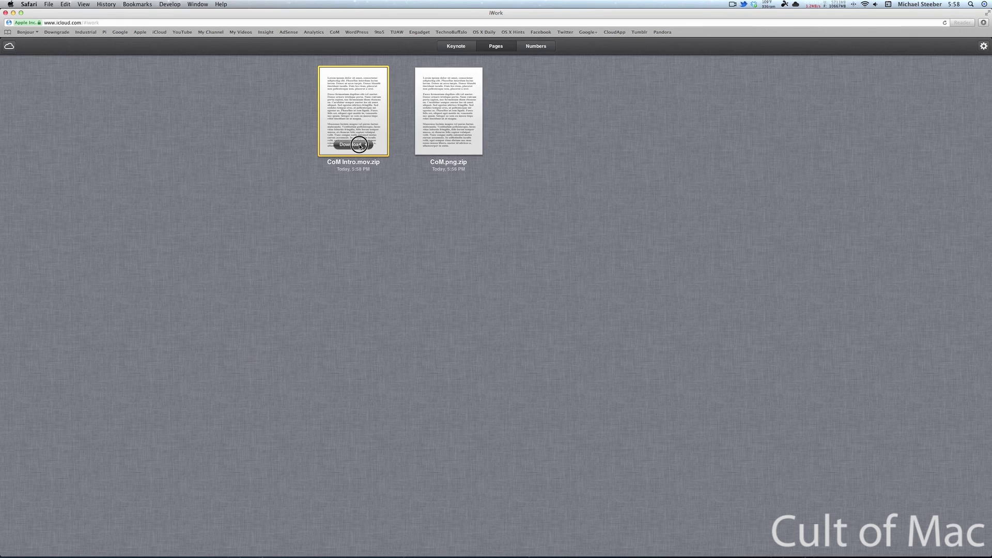
left_click(354, 144)
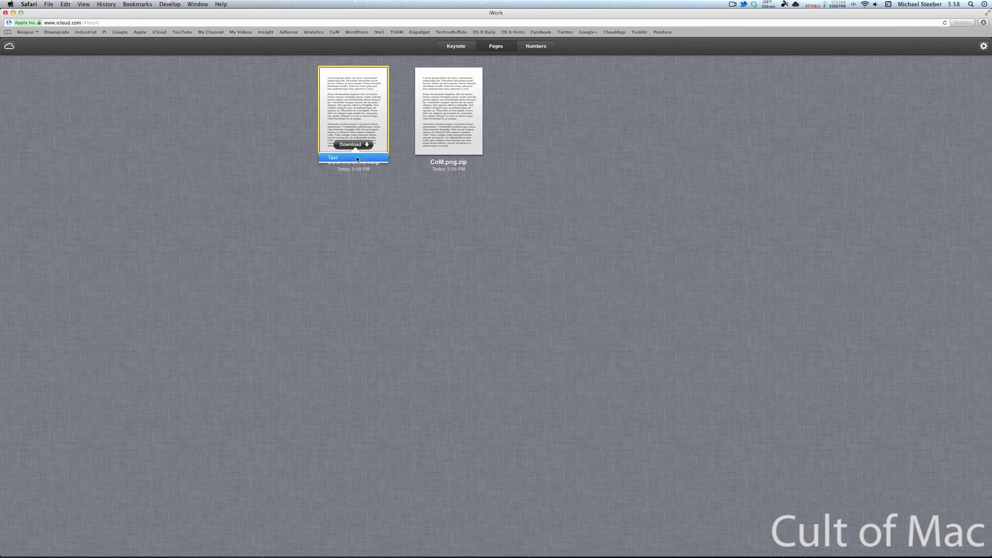
left_click(356, 158)
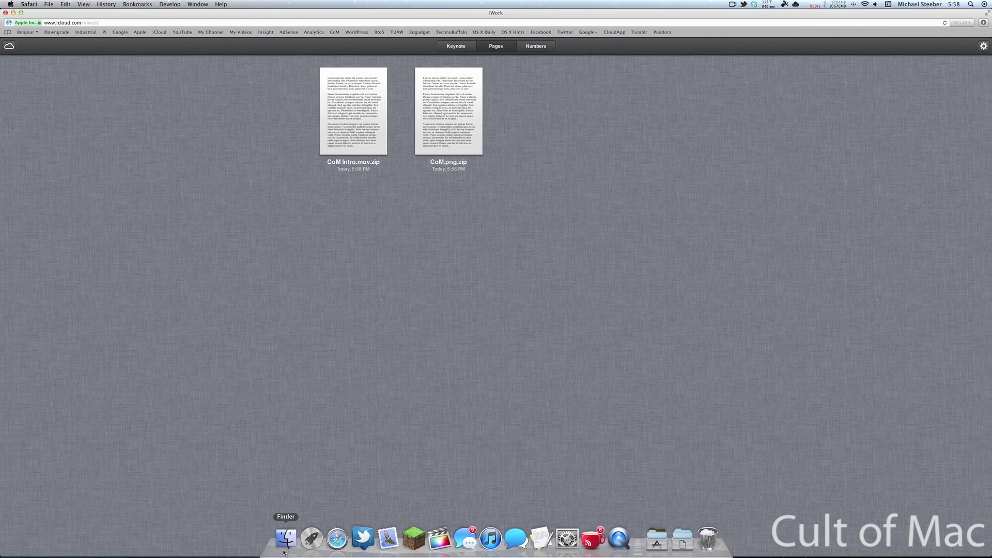
Step: In Downloads, rename CoM Intro.mov.zip.txt to CoM Intro.mov.zip, confirming the .zip extension
left_click(284, 551)
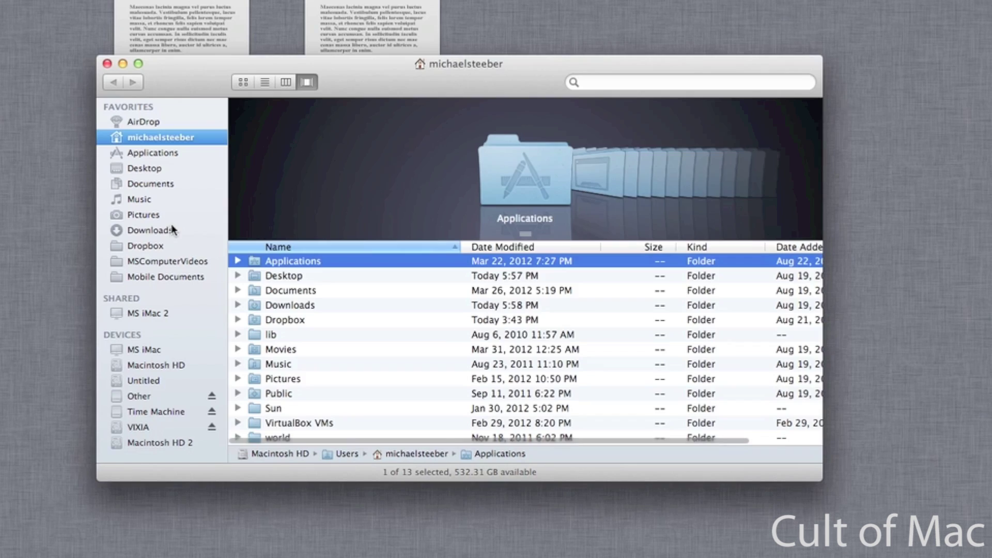
left_click(170, 230)
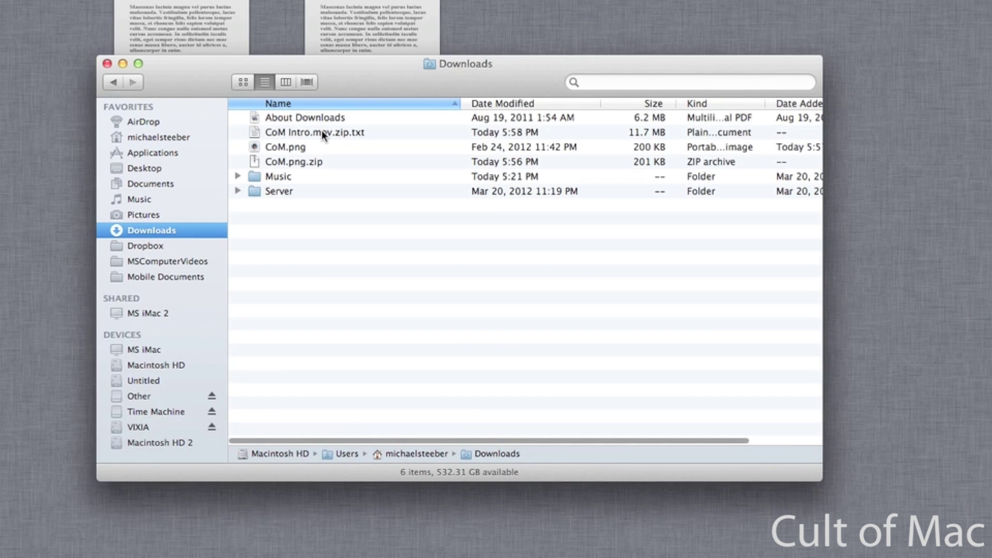
left_click(323, 133)
key("Return")
key("Right")
key("BackSpace")
key("BackSpace")
key("BackSpace")
key("BackSpace")
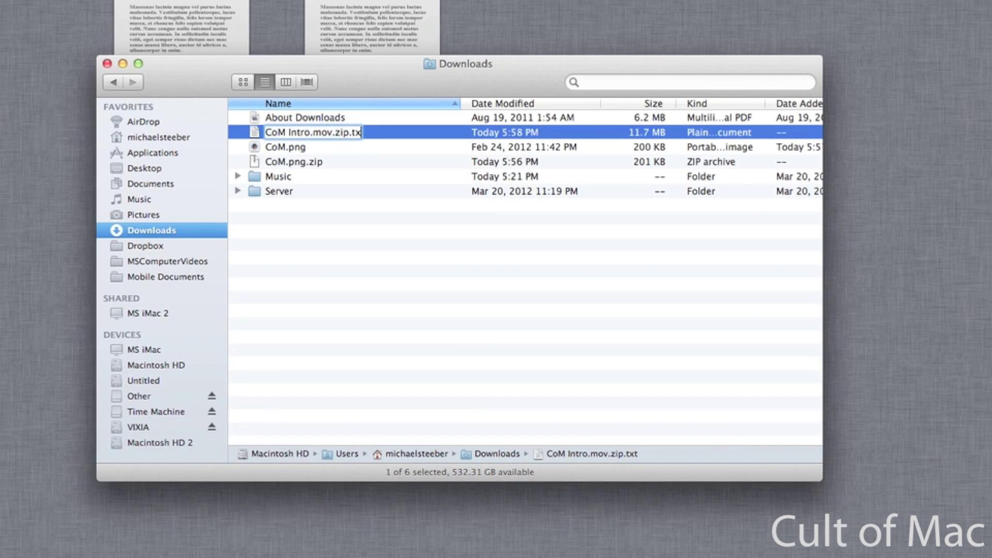
key("Return")
left_click(559, 125)
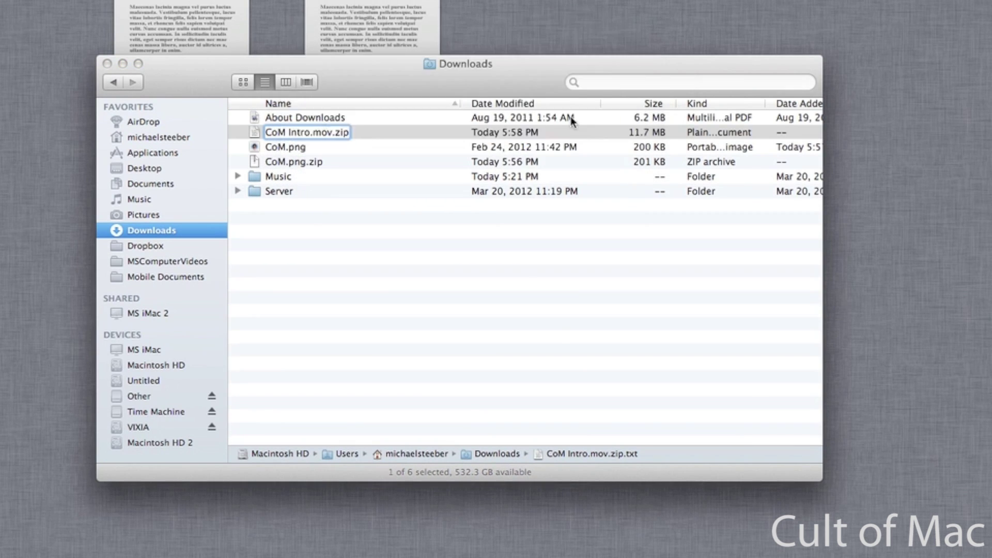
Step: Extract the archive, preview the restored CoM Intro.mov movie, and return to Safari
double_click(312, 133)
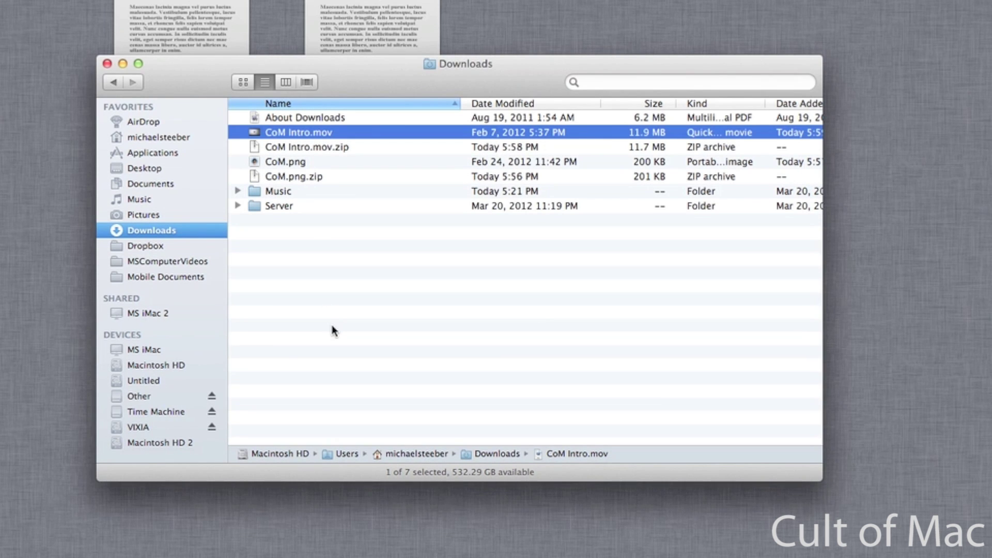
key("space")
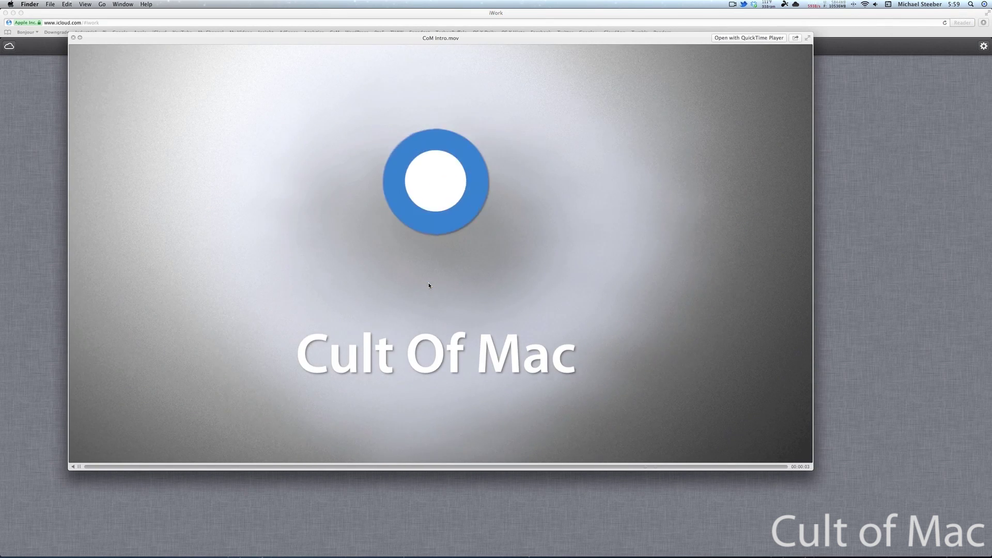
key("space")
left_click(144, 203)
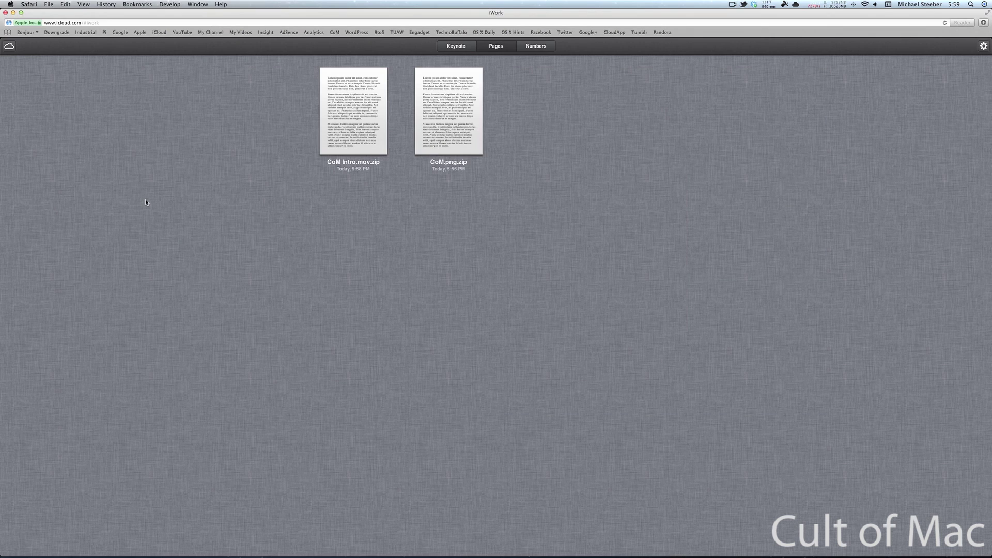
Step: Hide Safari and gather the demo files into the desktop's top-right corner
left_click(13, 13)
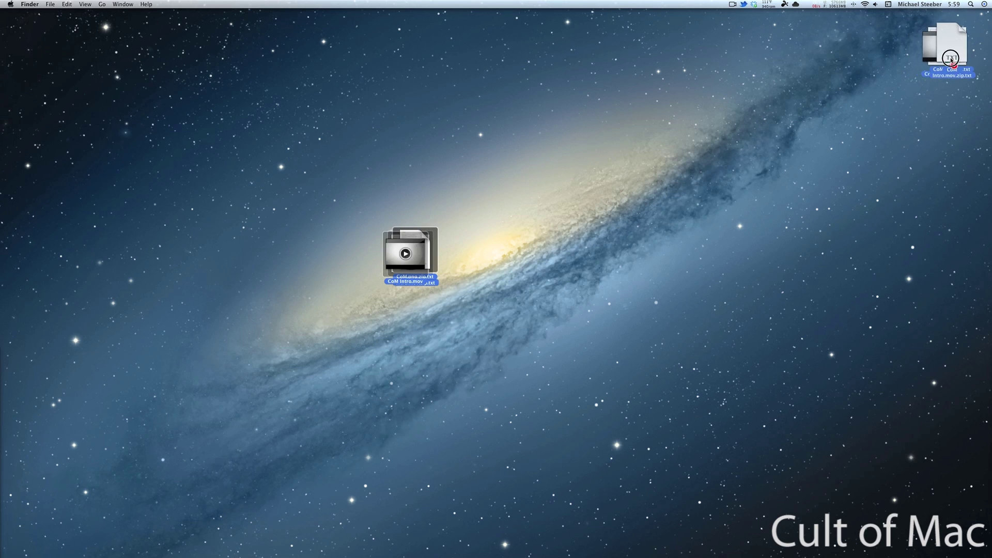
left_click(871, 105)
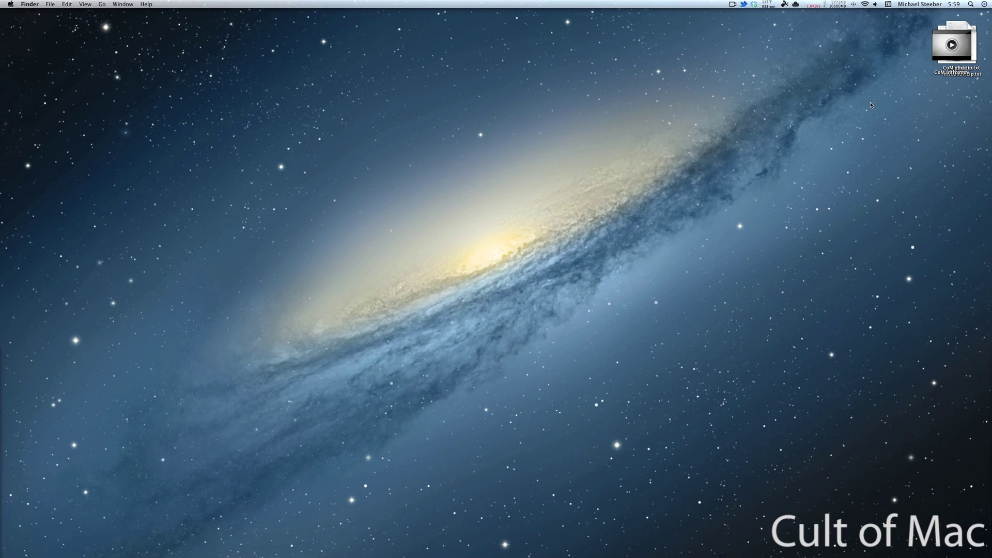